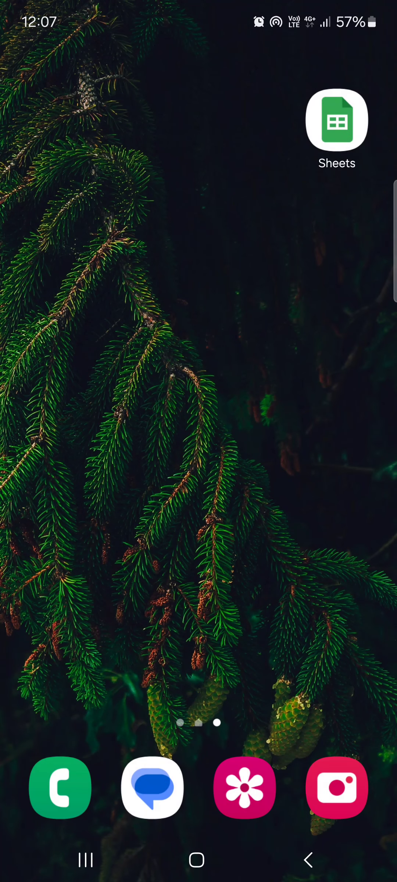
Launch Google Sheets and dismiss the file options to reach the list of spreadsheets
{"action": "left_click", "coordinate": [337, 121]}
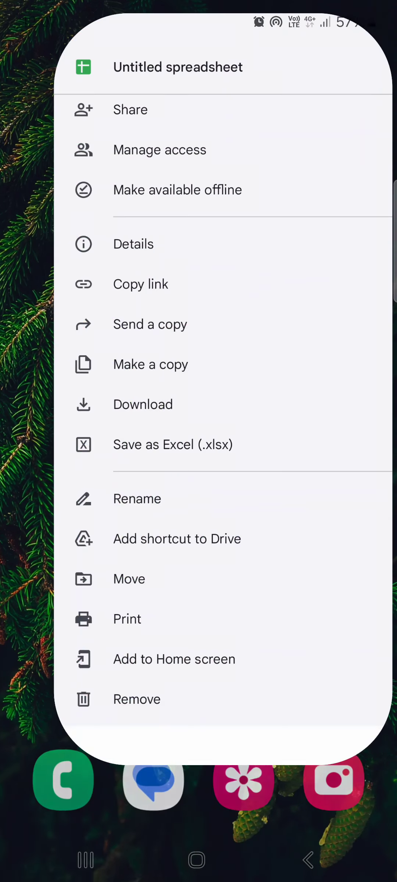
{"action": "key", "text": "Escape"}
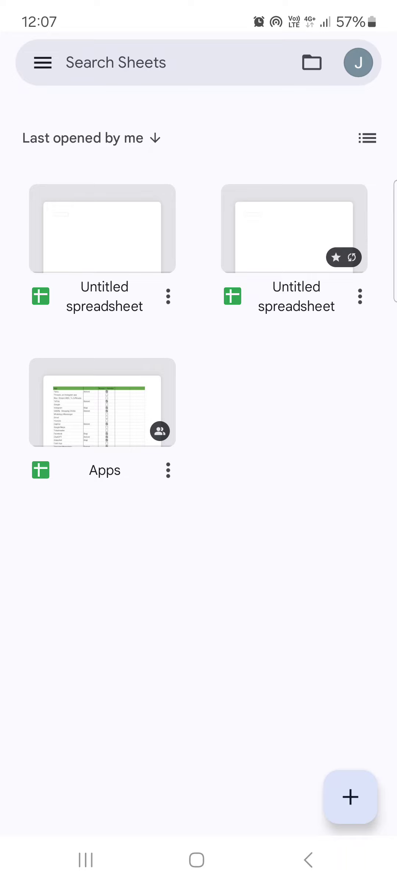
Save the second, starred Untitled spreadsheet as an Excel (.xlsx) copy from its options menu
{"action": "left_click", "coordinate": [360, 297]}
{"action": "left_click_drag", "start_coordinate": [248, 586], "coordinate": [248, 411]}
{"action": "left_click_drag", "start_coordinate": [207, 586], "coordinate": [206, 557]}
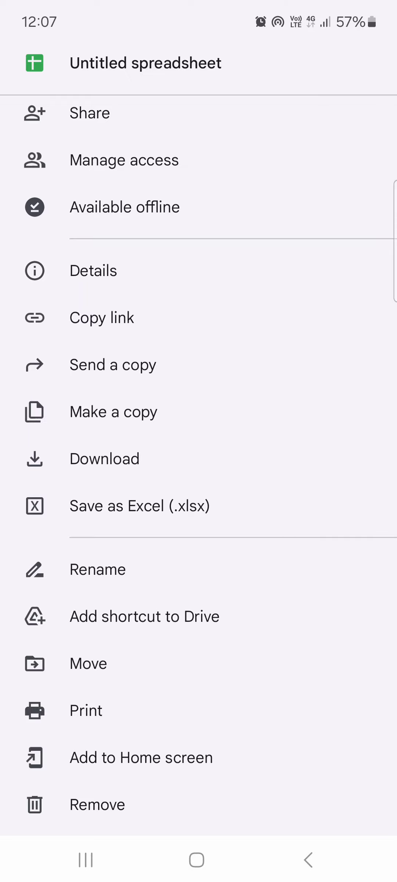
{"action": "left_click", "coordinate": [139, 507]}
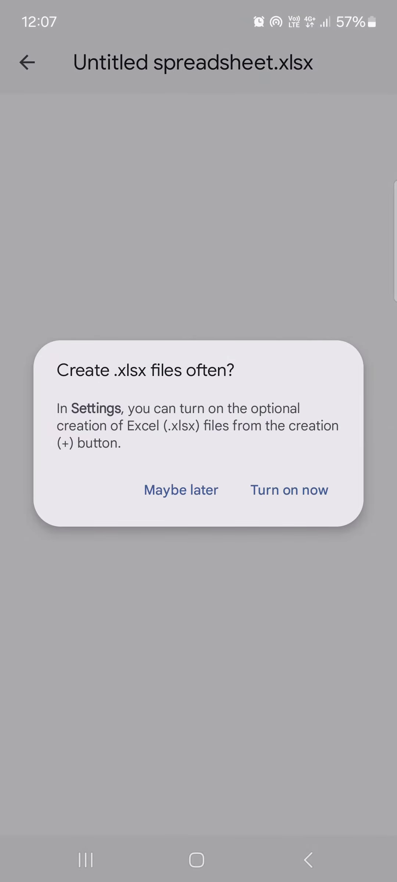
Choose Maybe later on the 'Create .xlsx files often?' prompt
{"action": "left_click", "coordinate": [180, 491]}
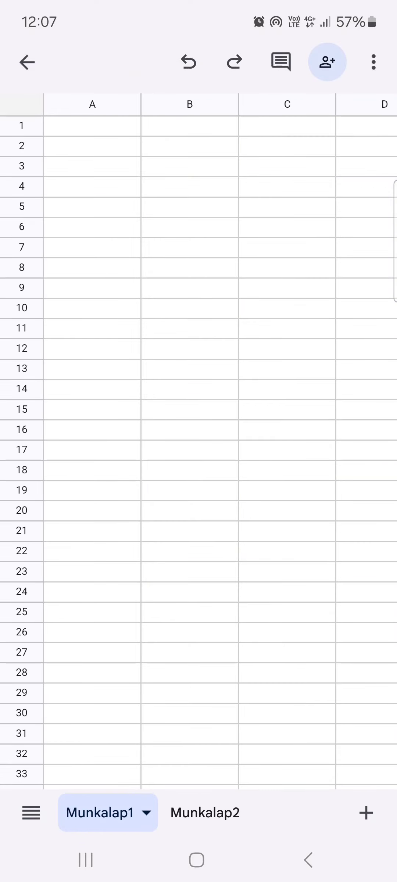
{"action": "scroll", "coordinate": [198, 442], "scroll_direction": "right", "scroll_amount": 2}
{"action": "scroll", "coordinate": [198, 441], "scroll_direction": "right", "scroll_amount": 1}
Leave the Excel copy and go back to the file list showing Untitled spreadsheet.xlsx first
{"action": "left_click", "coordinate": [308, 861]}
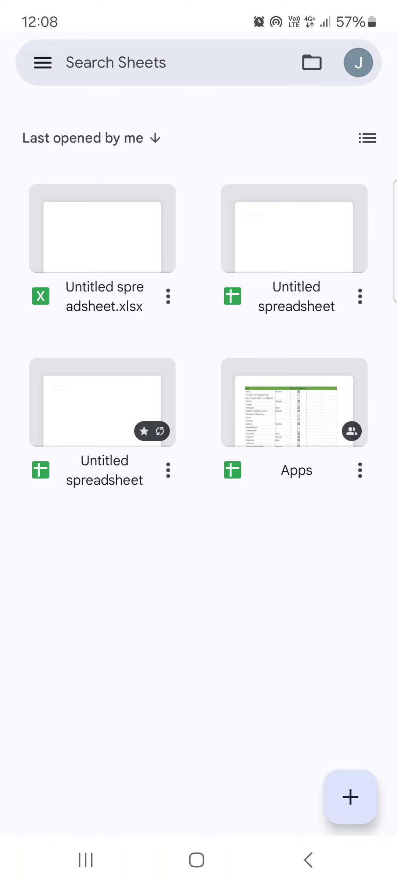